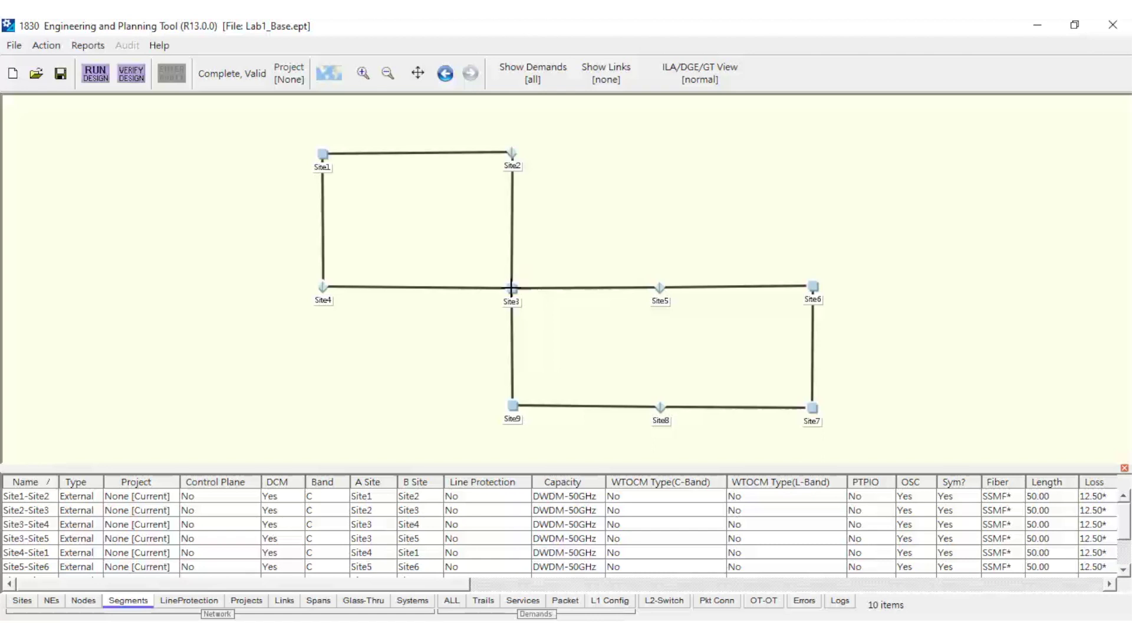
Step: Create a Site3–Site6 trail using 1UD200 transponders at 200G
right_click(512, 288)
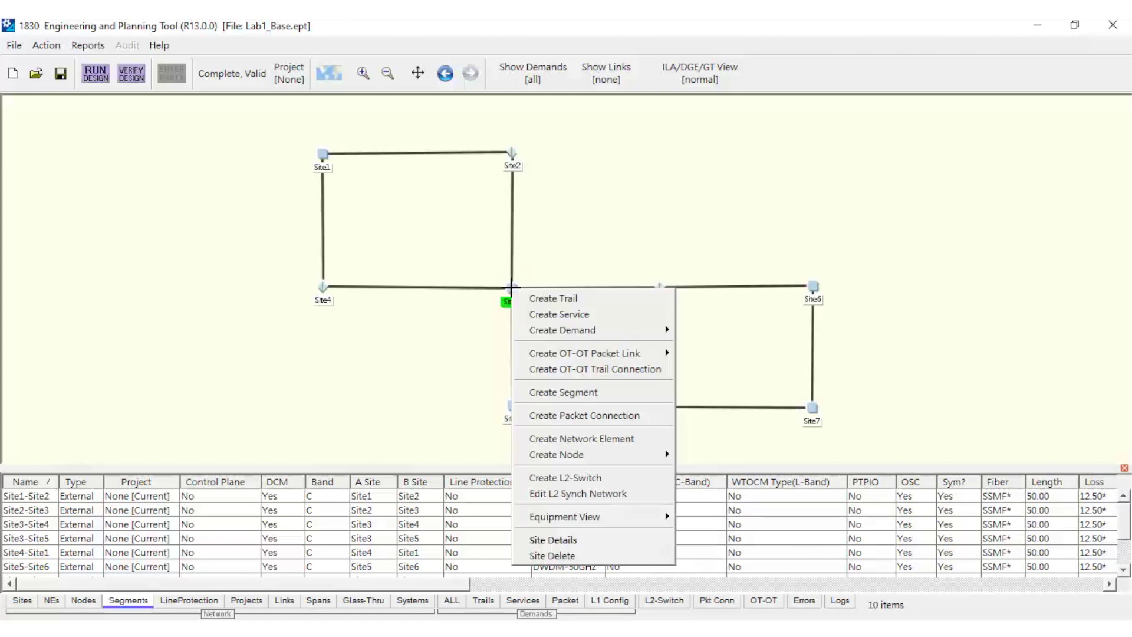
click(617, 305)
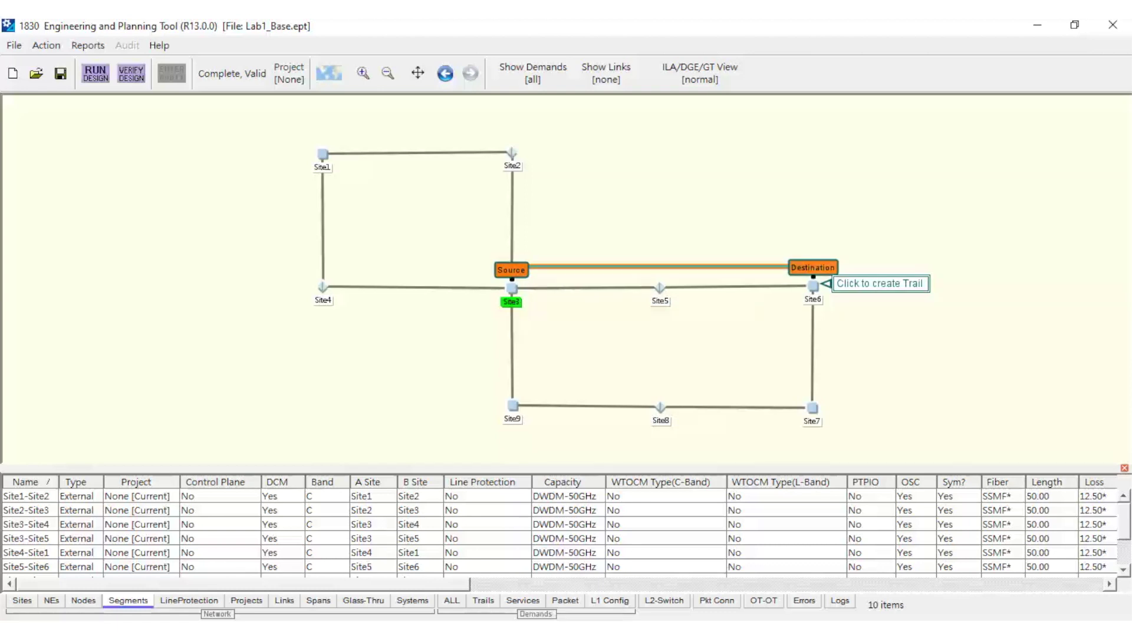
click(814, 286)
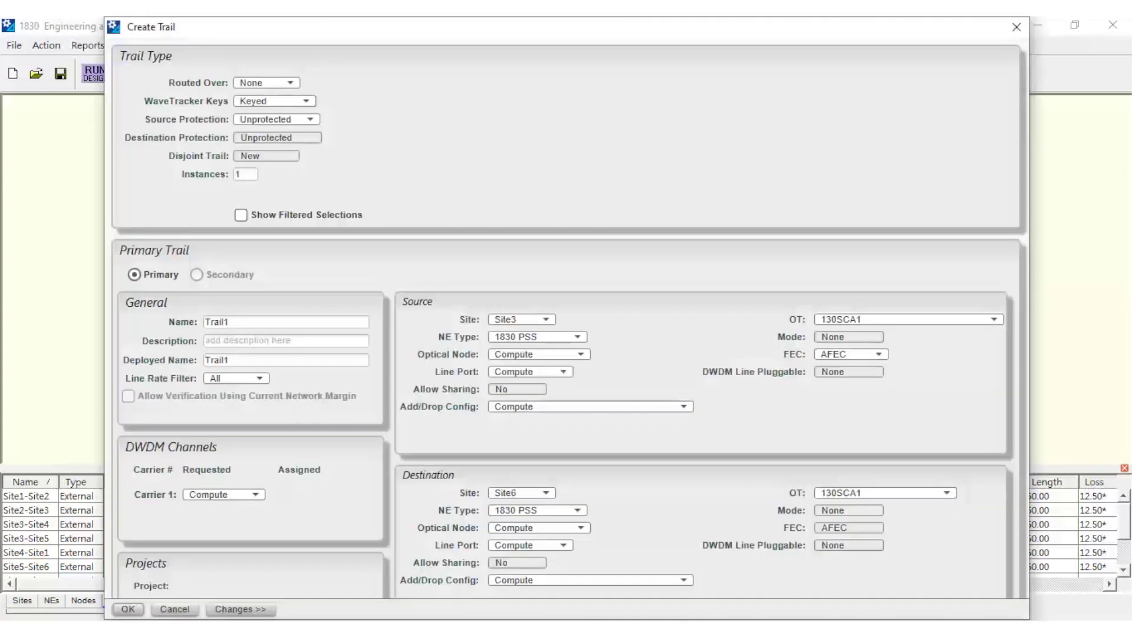
click(956, 319)
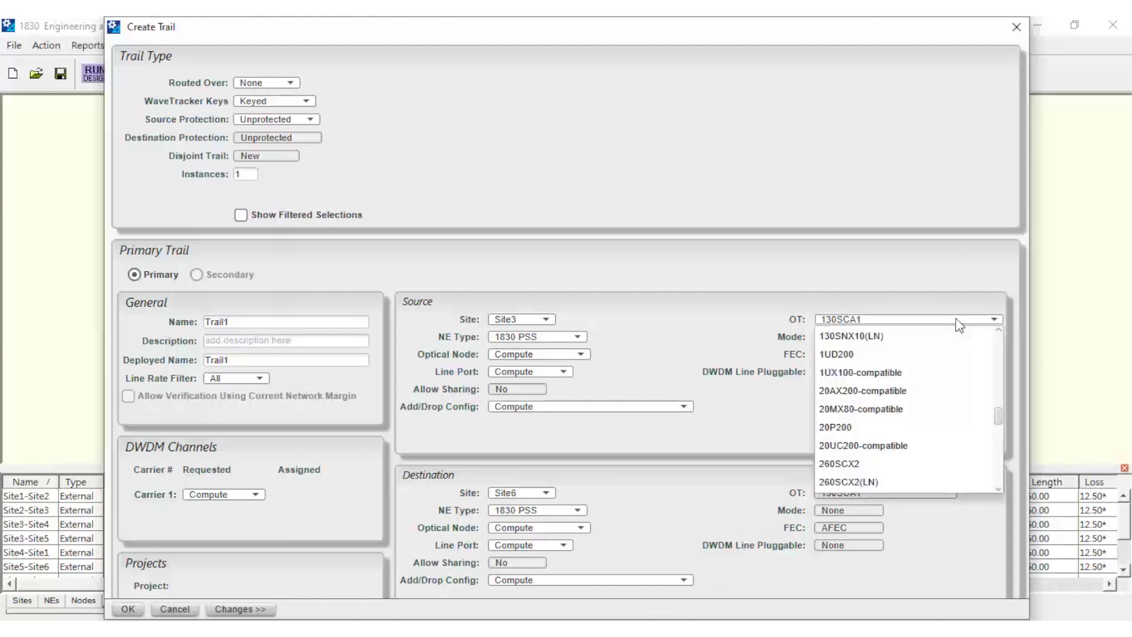
click(959, 358)
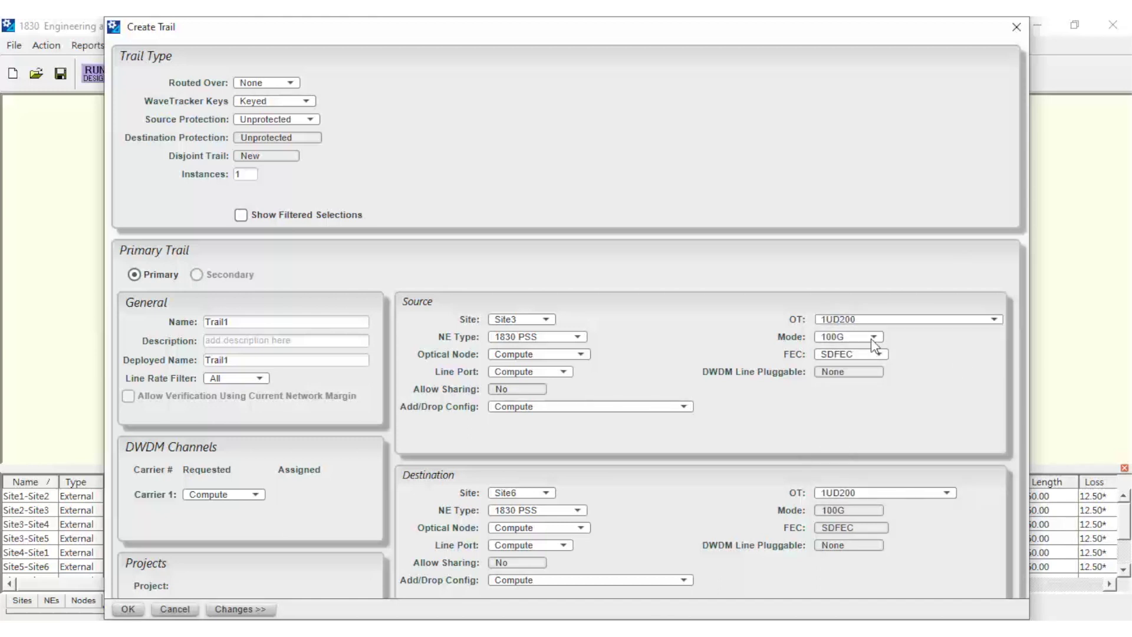
click(873, 338)
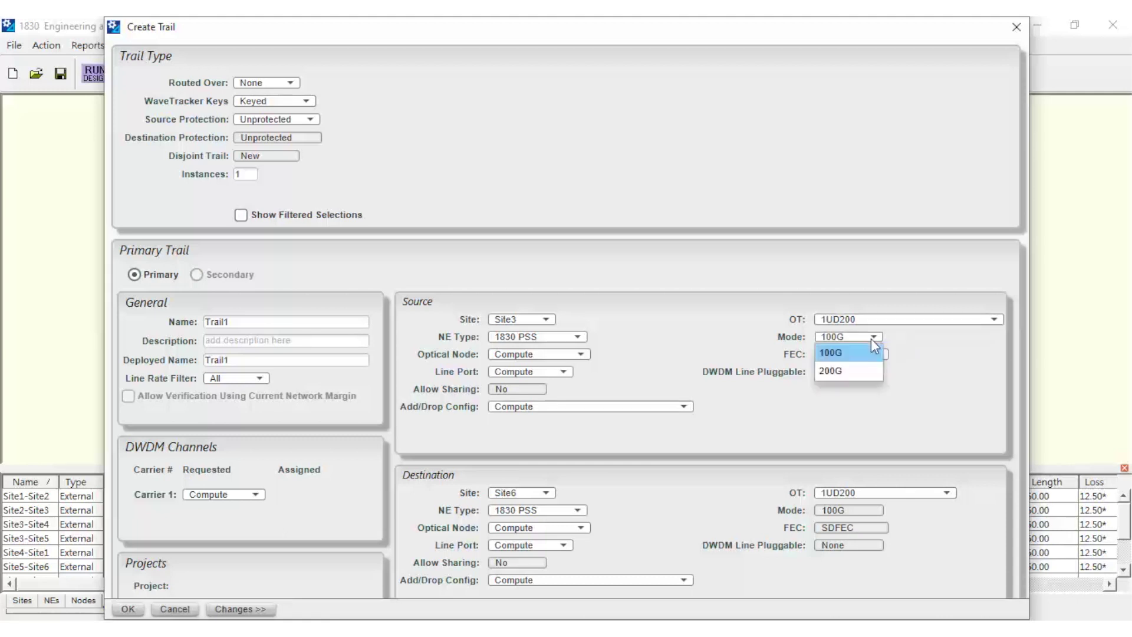
click(874, 373)
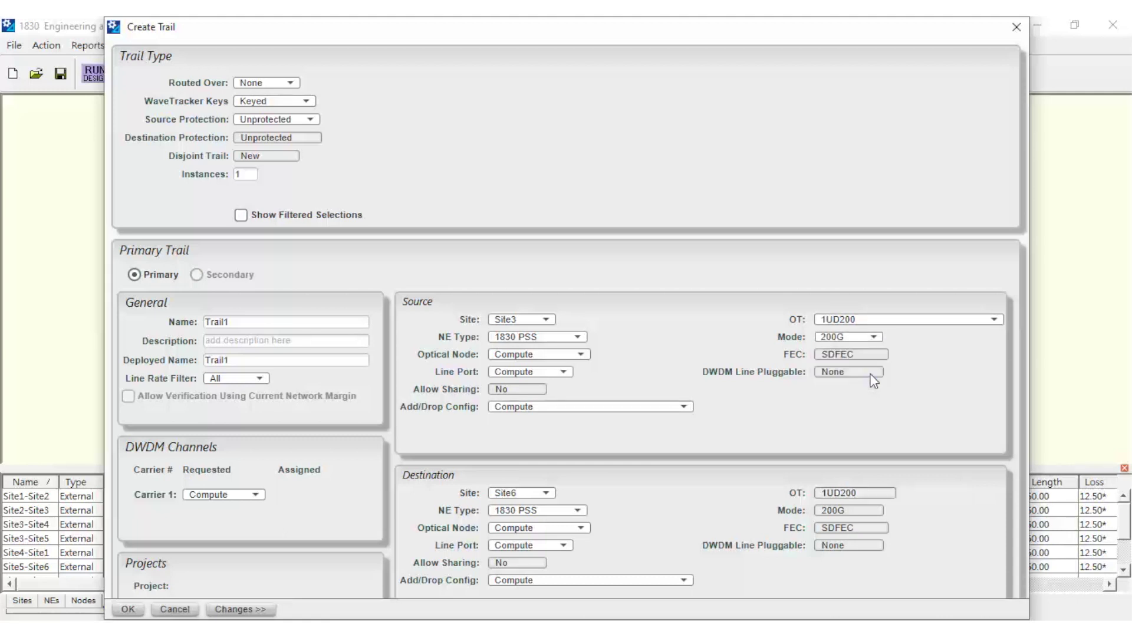
click(127, 609)
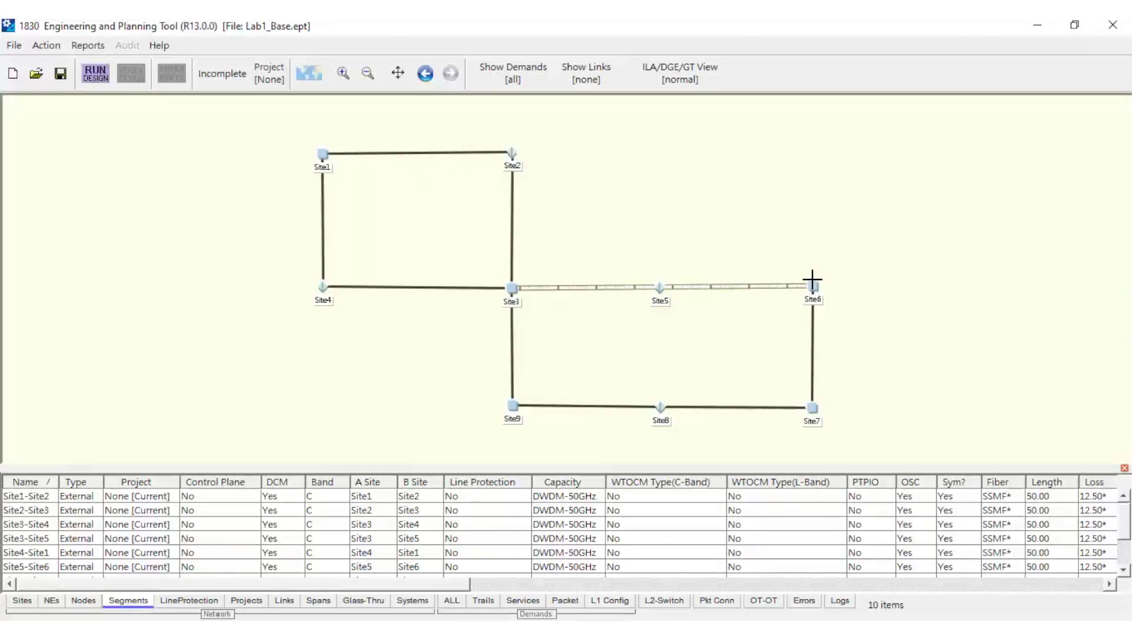
Step: Create a Site6–Site7 trail using 1UD200 transponders at 200G
right_click(812, 280)
click(837, 289)
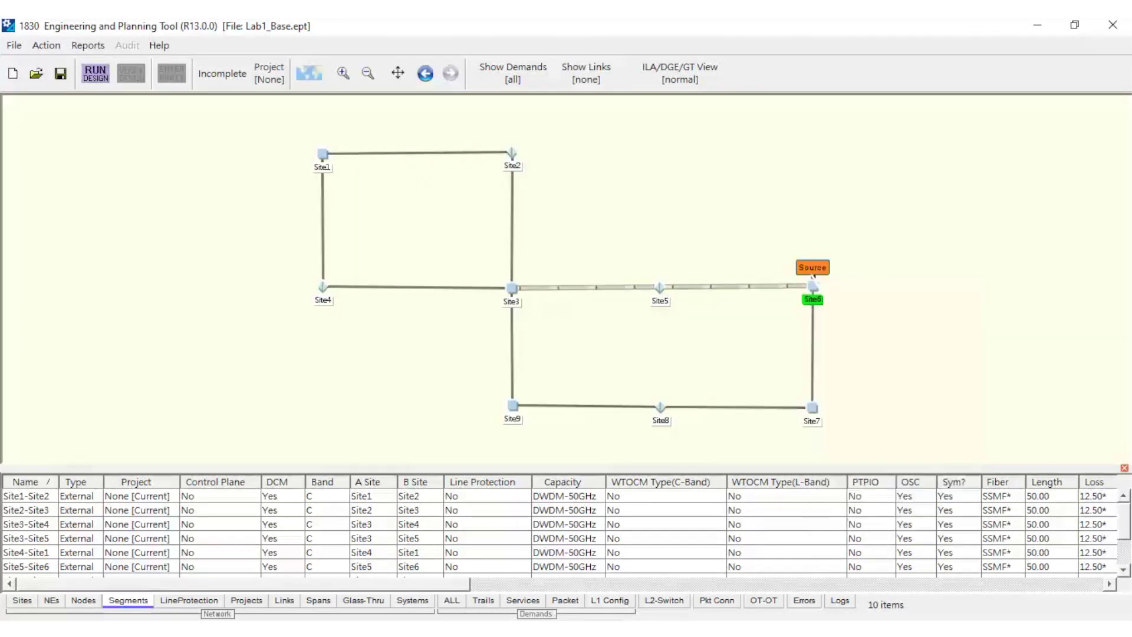
click(813, 407)
click(813, 407)
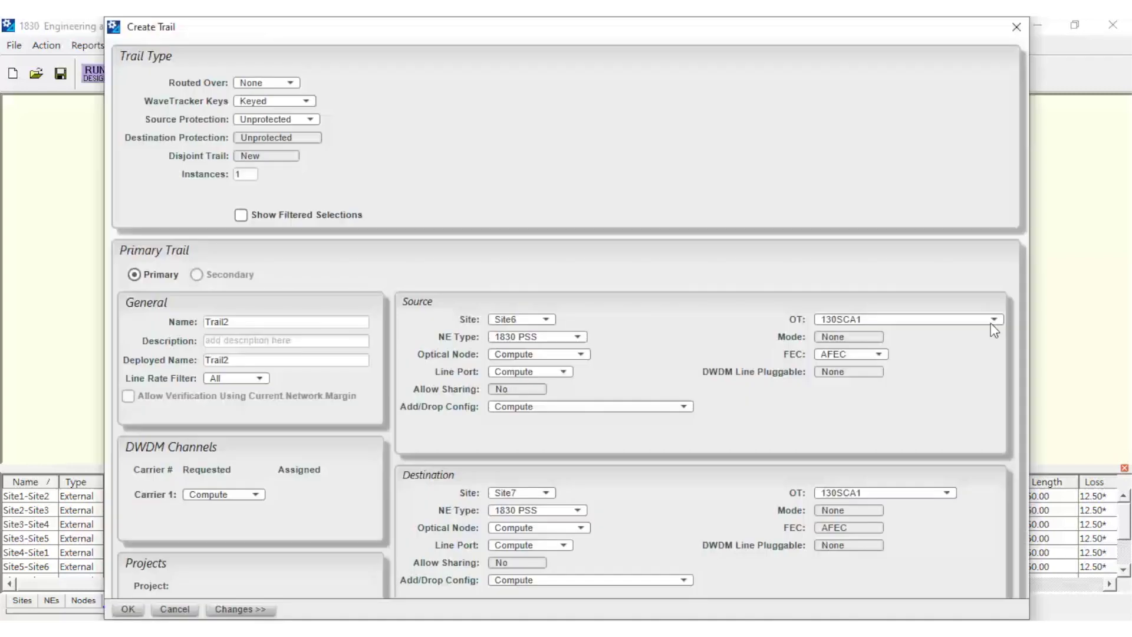
click(995, 319)
click(943, 354)
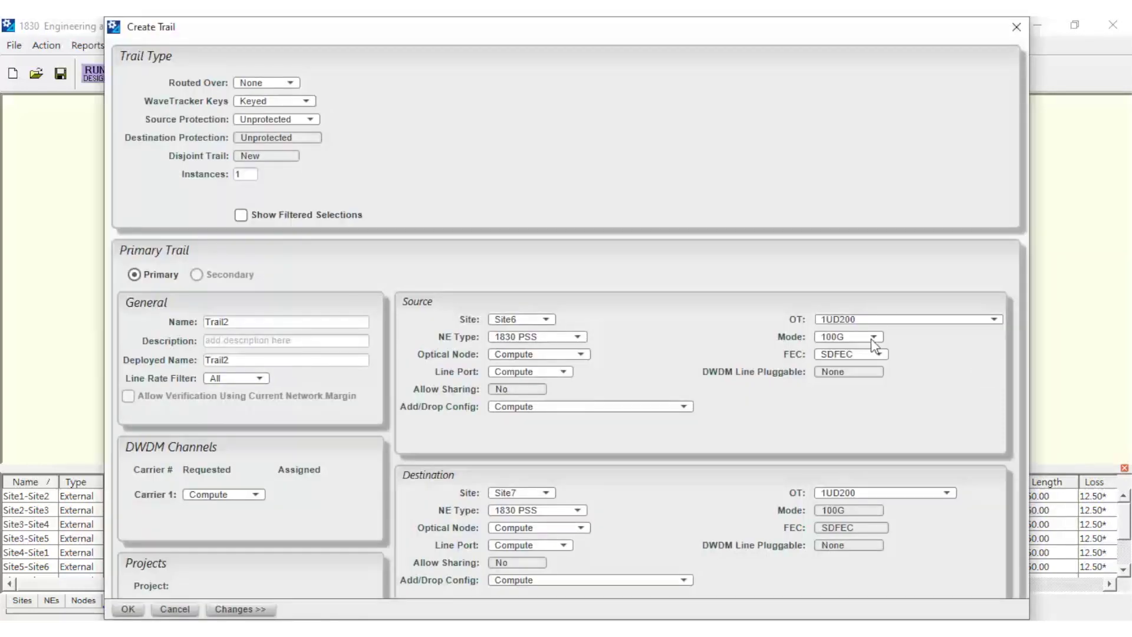
click(872, 339)
click(847, 372)
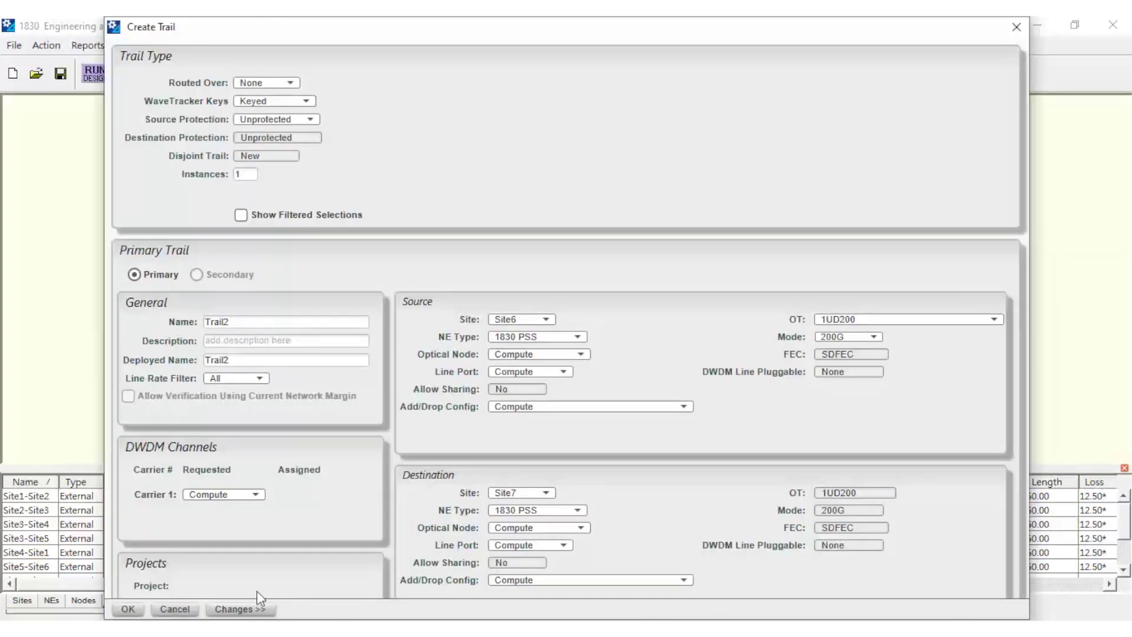
click(128, 609)
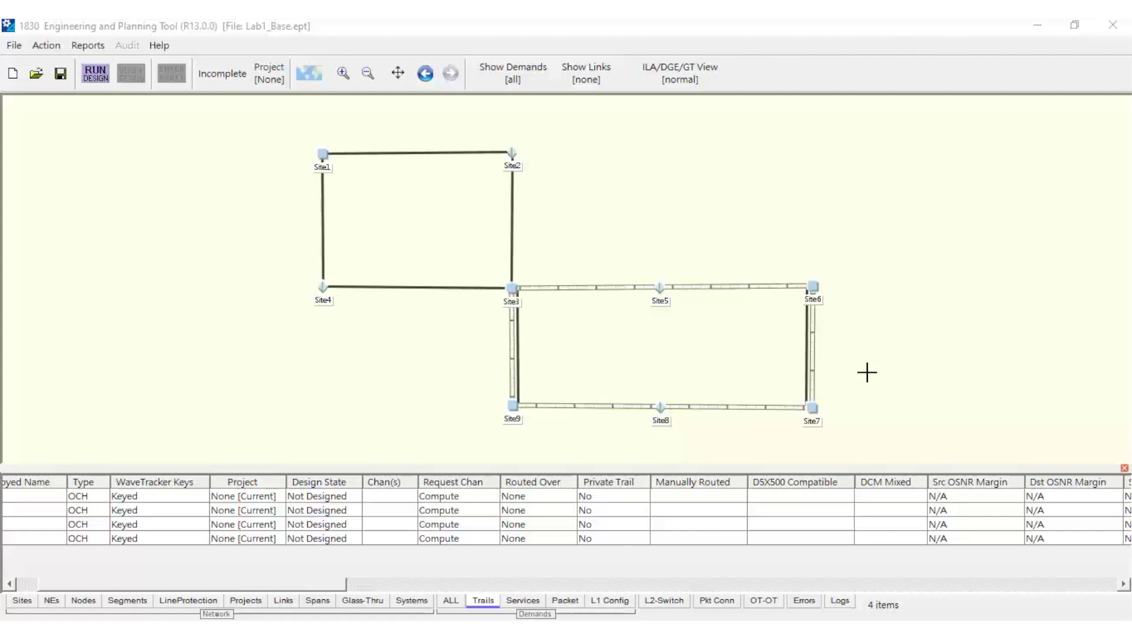
Step: Run the design without removing designed elements, then select the first completed trail
click(101, 76)
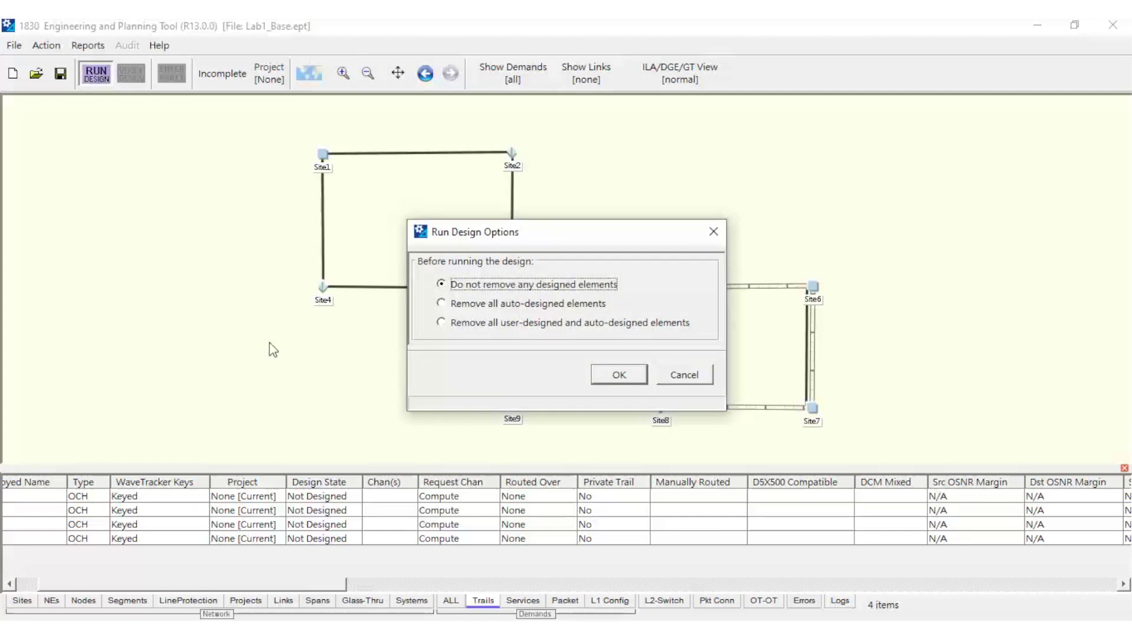
click(642, 377)
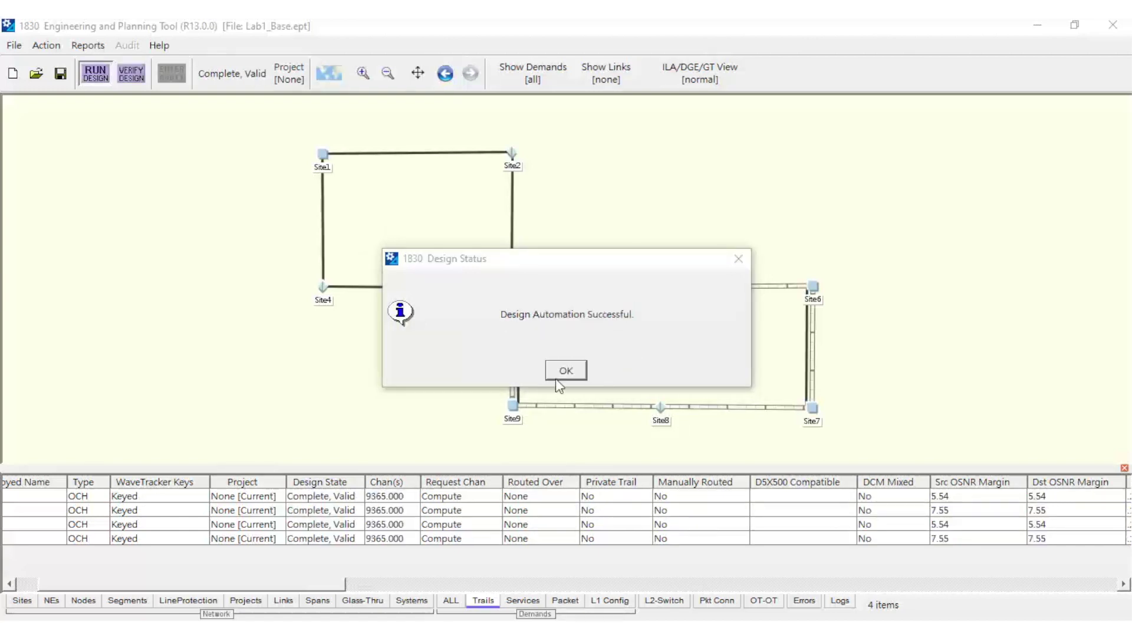
click(551, 371)
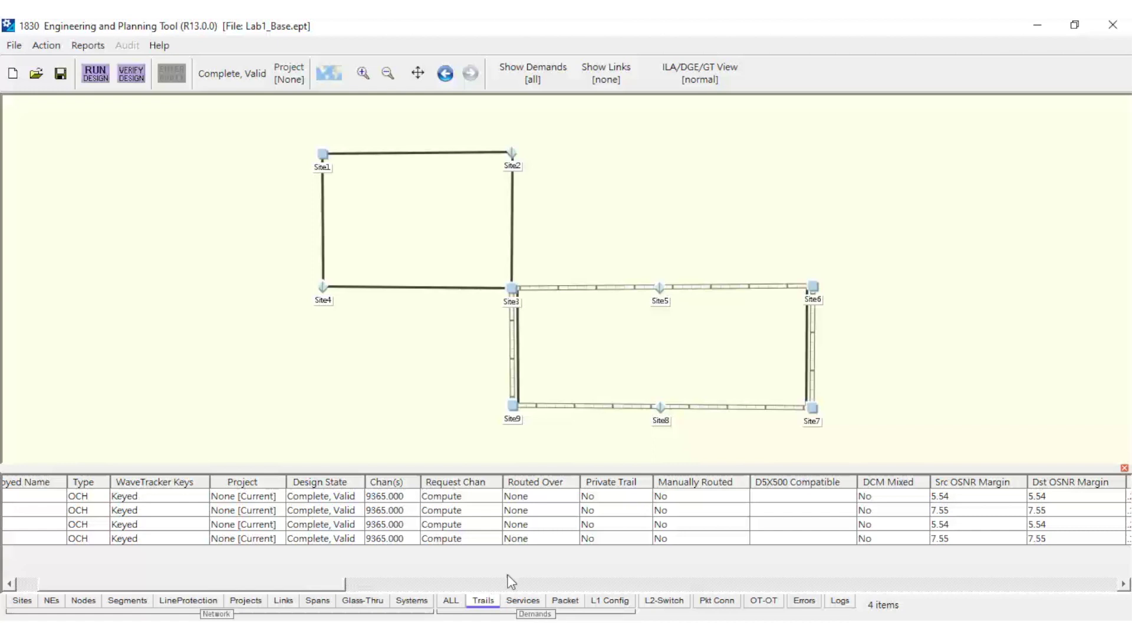
click(554, 499)
Step: Create Ring1 from the four selected trails with card count 4 Card ADMs
shift+click(558, 534)
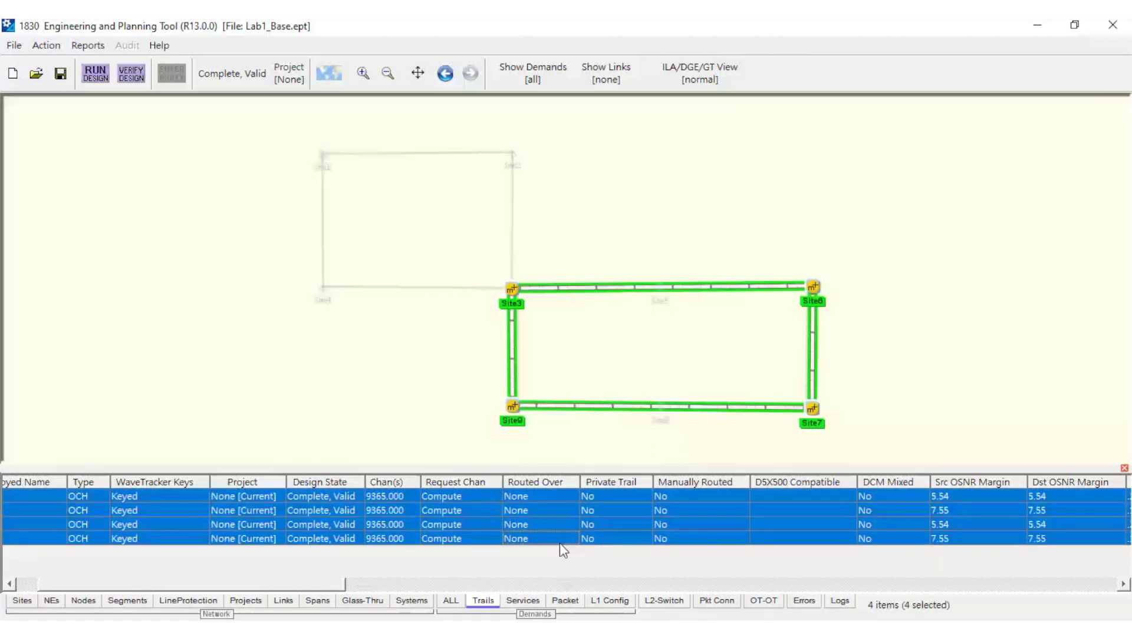
right_click(558, 494)
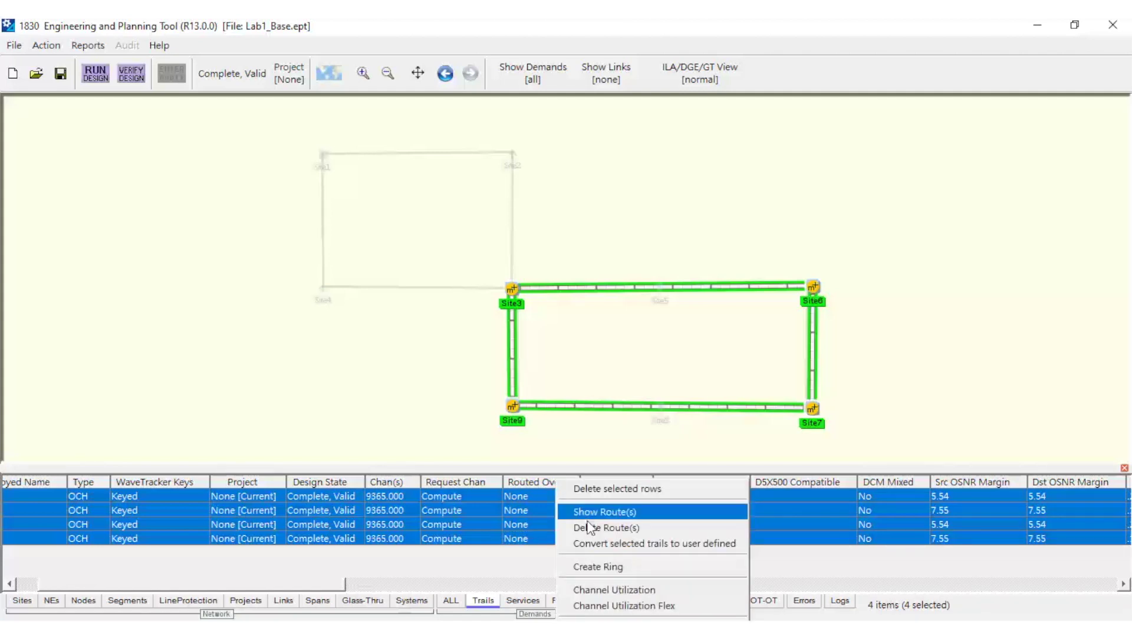
click(666, 567)
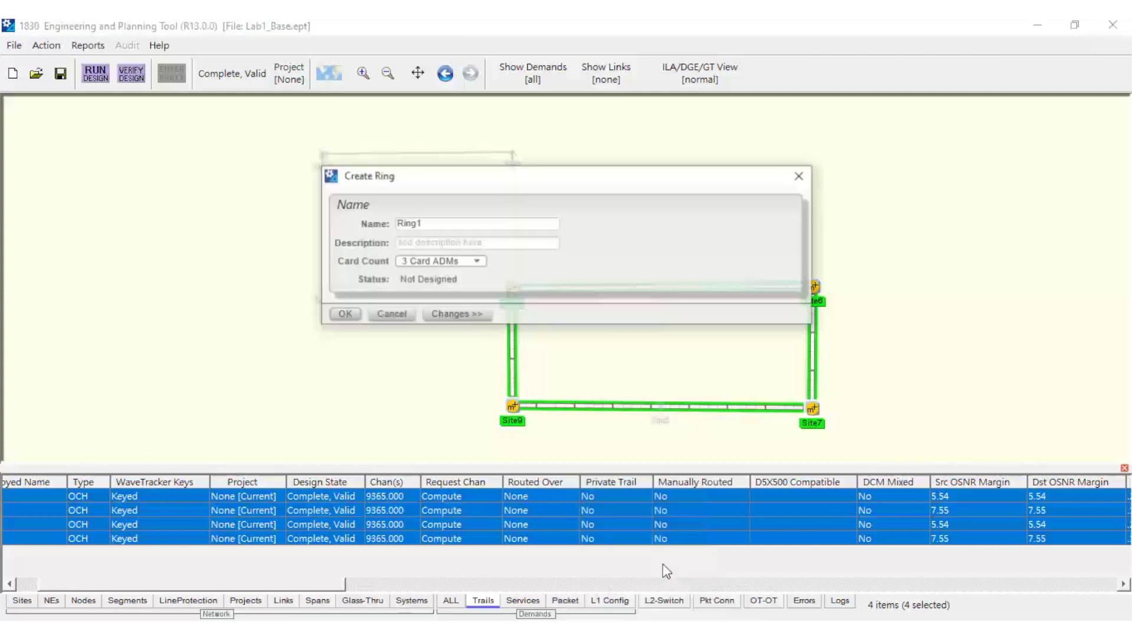
click(469, 262)
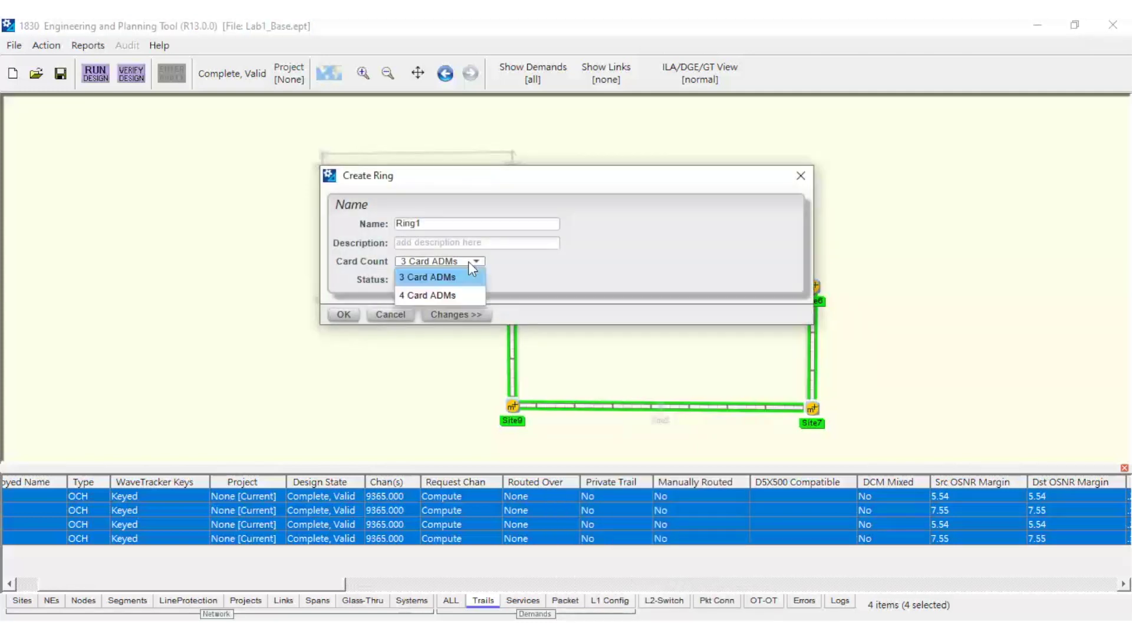
click(466, 295)
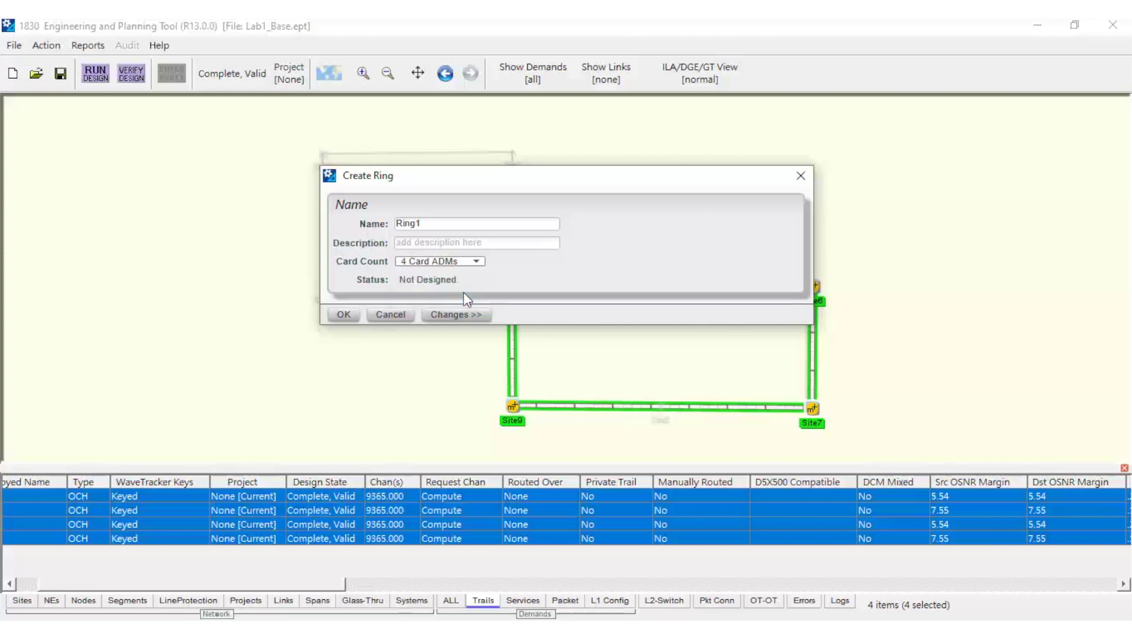
click(344, 314)
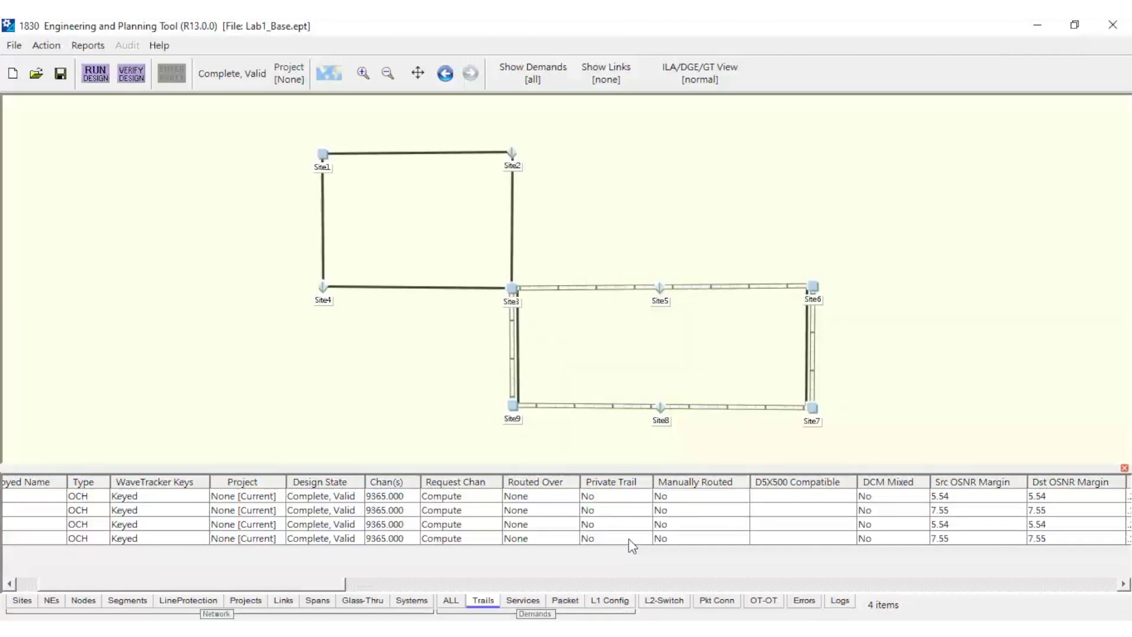
Step: Create a Site3–Site6 service on 20P200 in Client mode with ESNCP 1+1 source protection
right_click(512, 287)
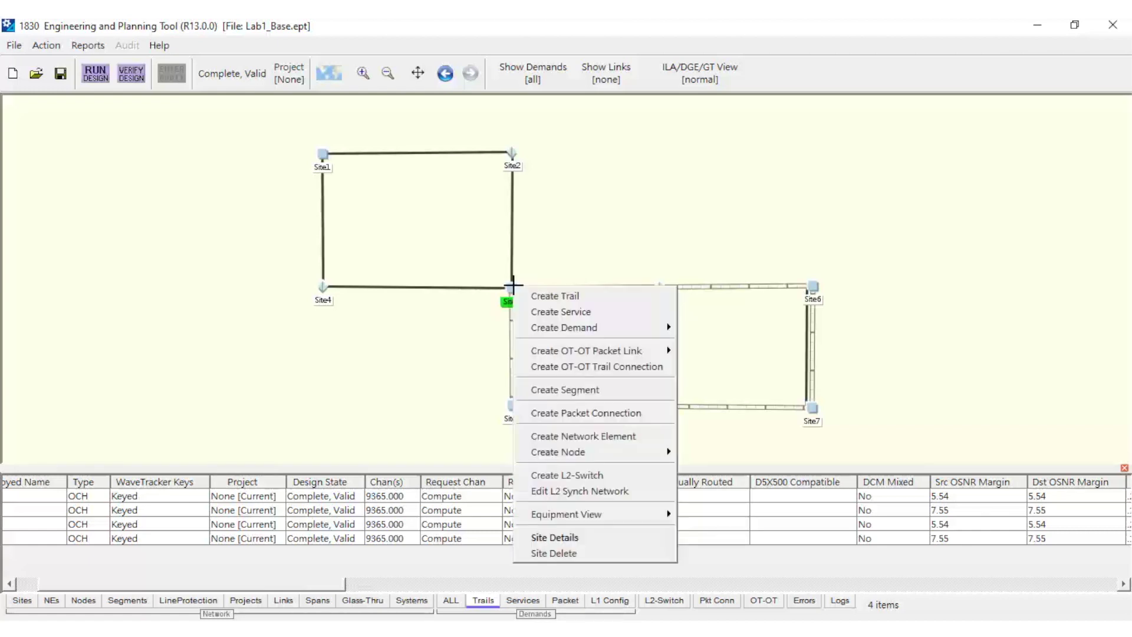
click(601, 314)
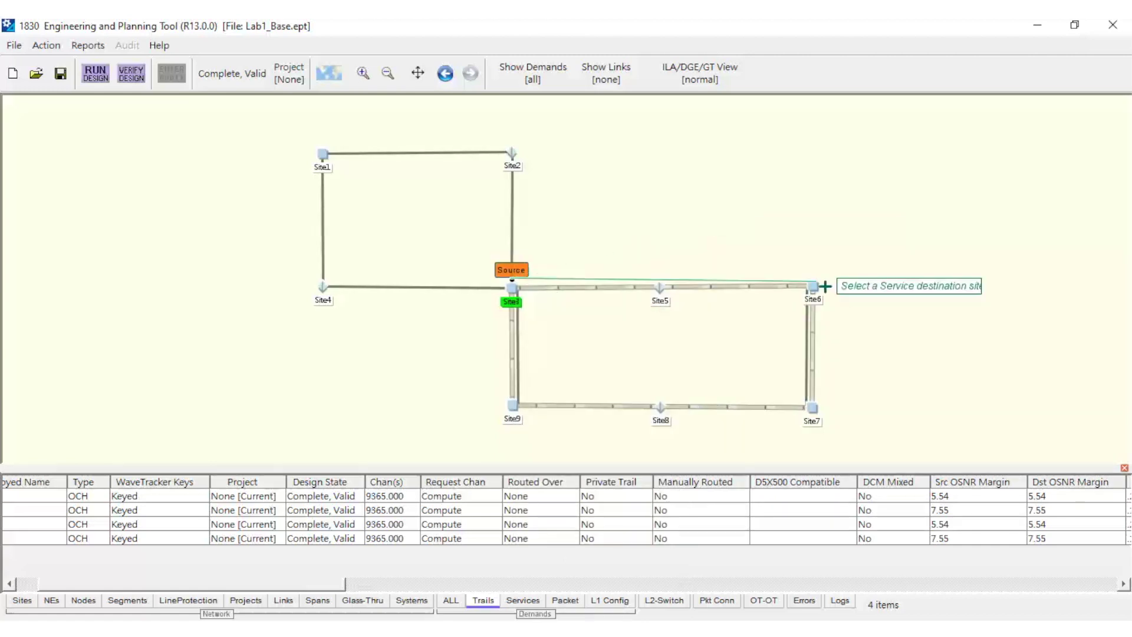
click(815, 286)
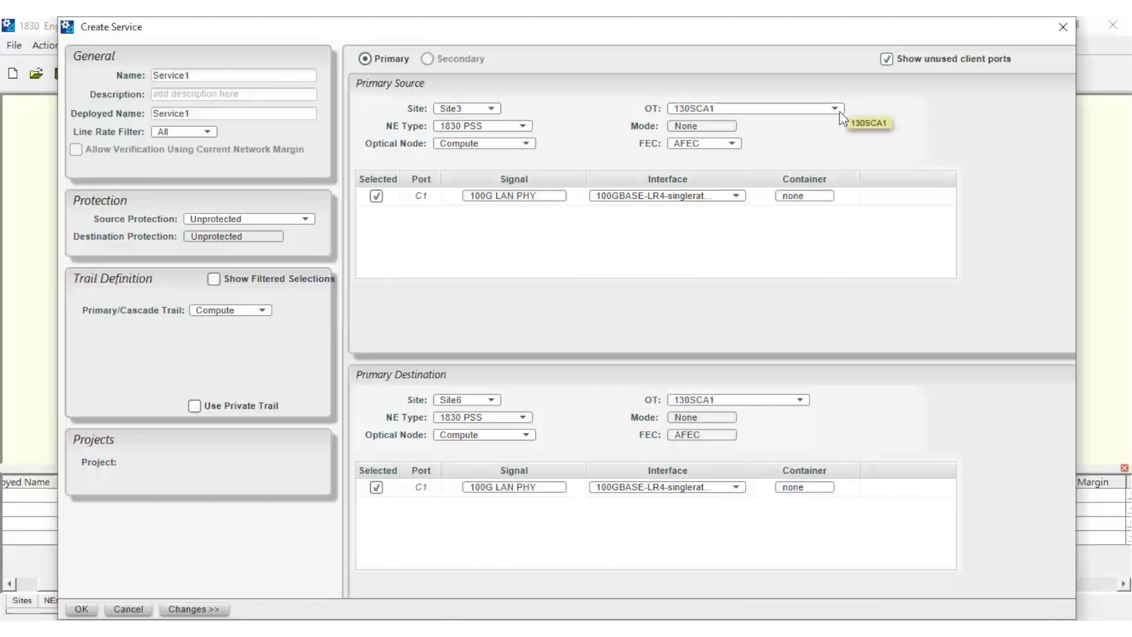
click(840, 111)
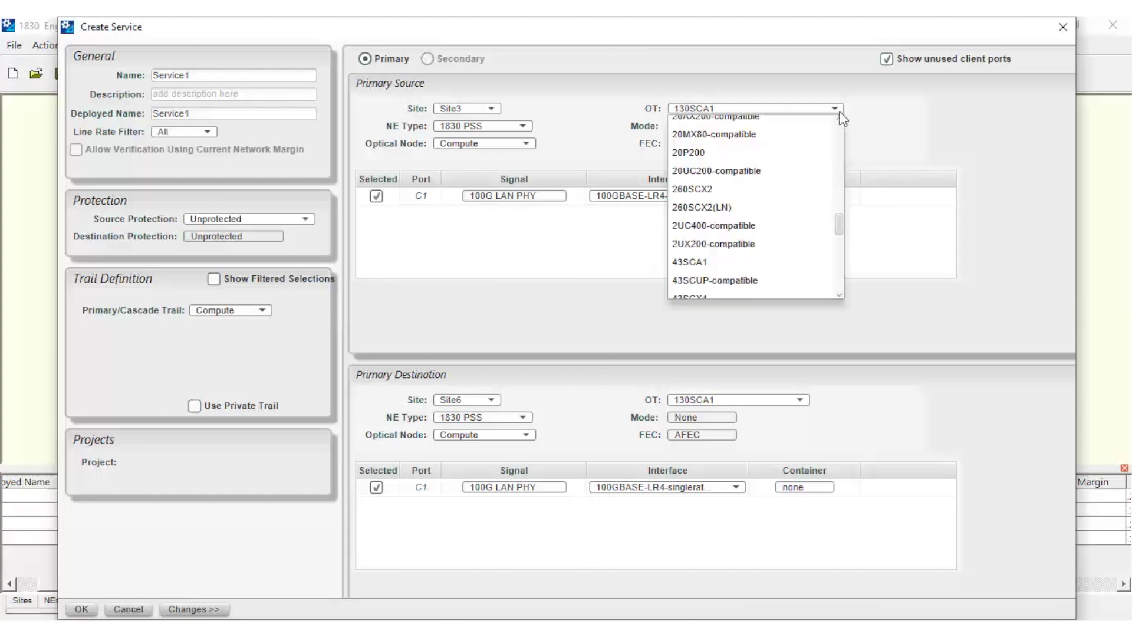
click(822, 152)
click(738, 127)
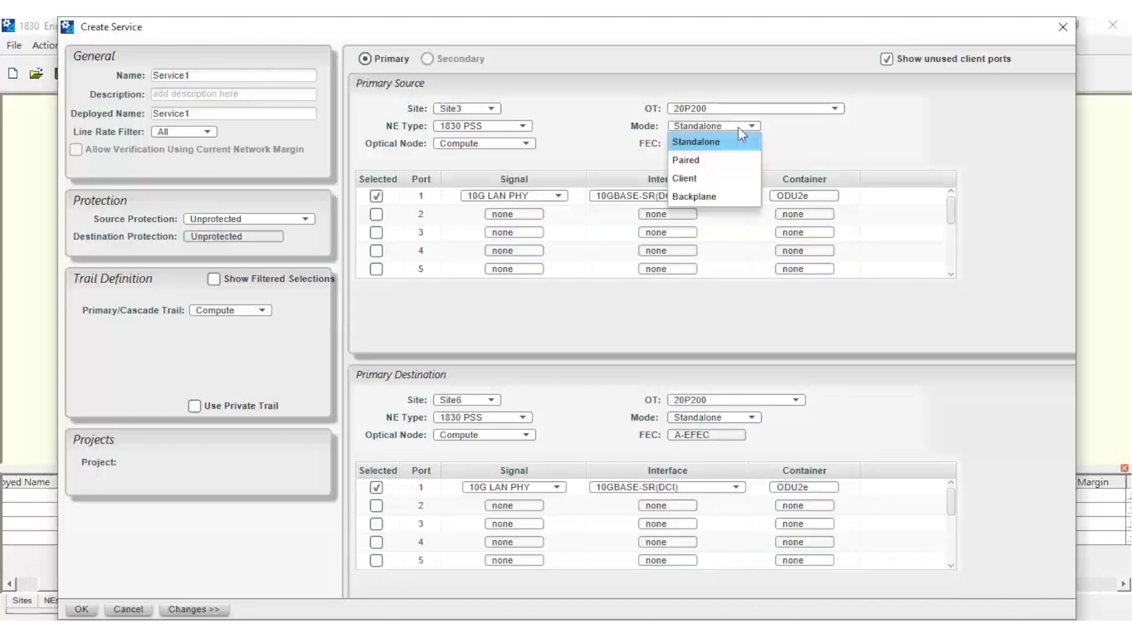
click(748, 184)
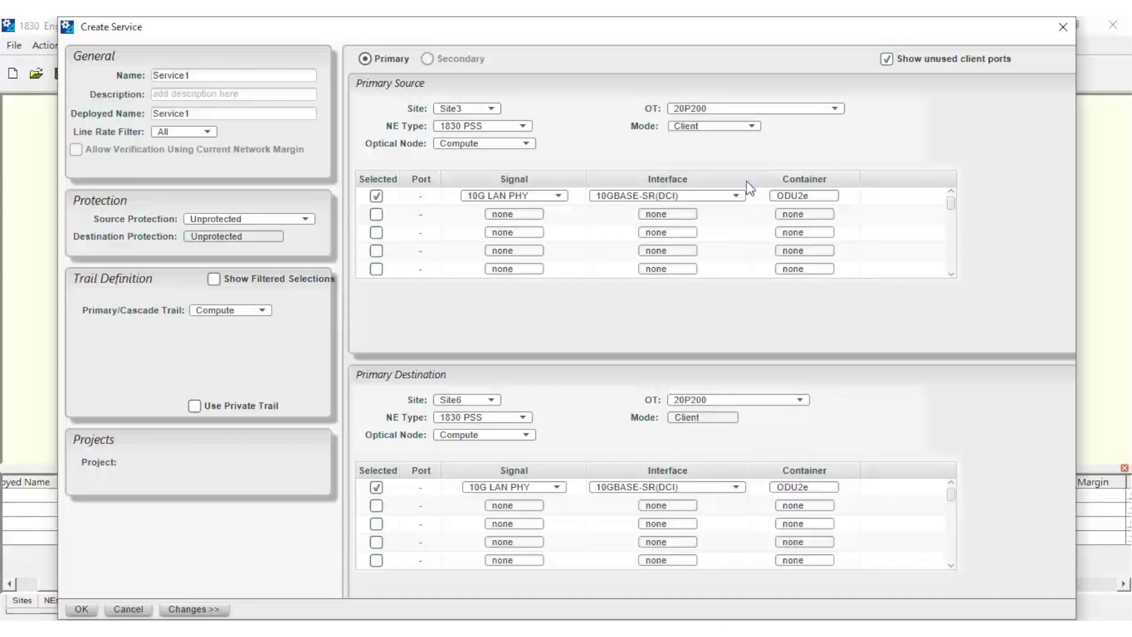
click(296, 221)
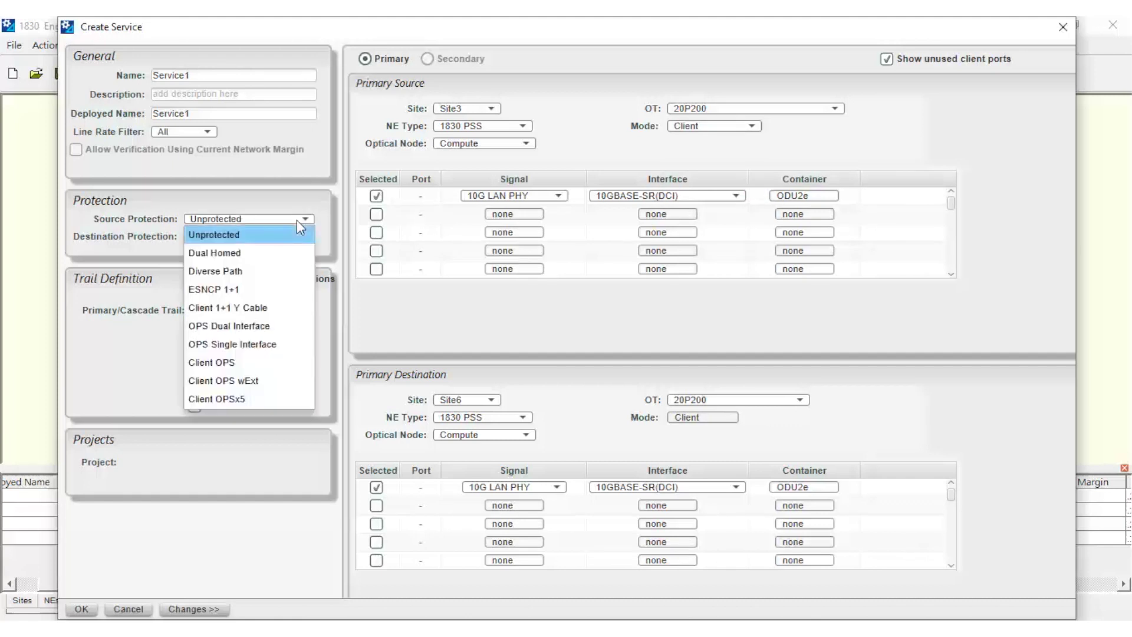
click(252, 291)
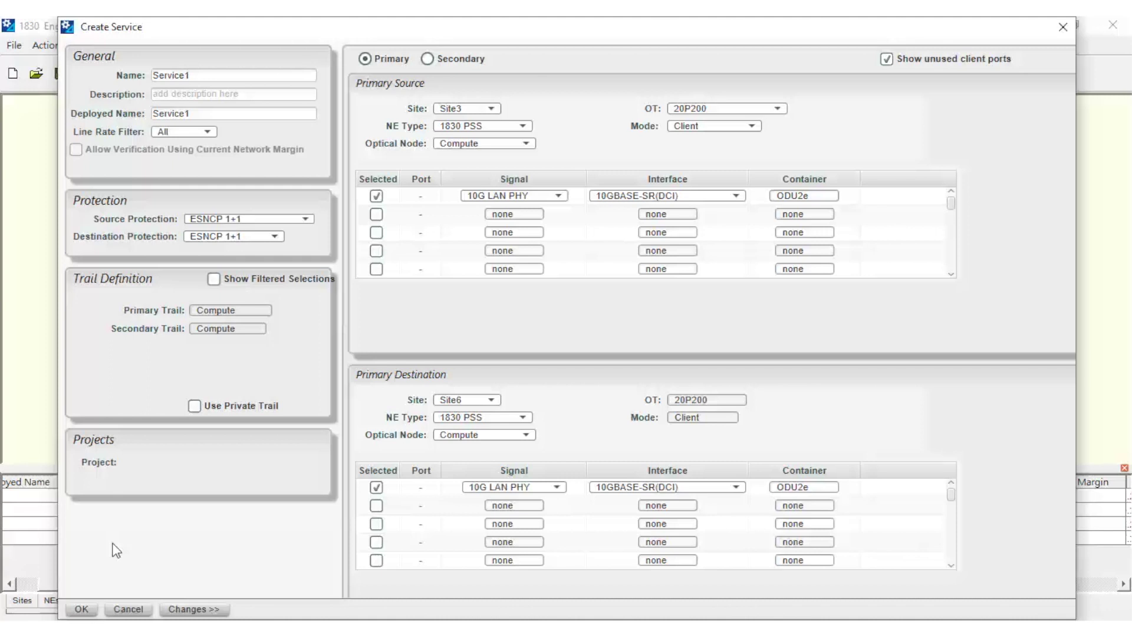
click(91, 610)
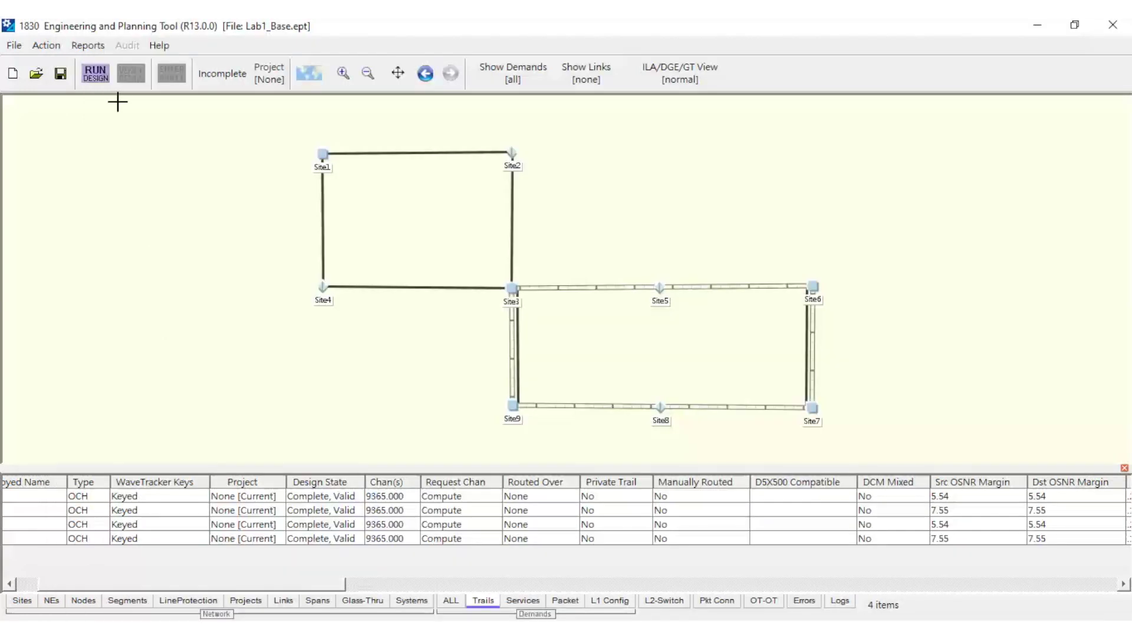
Step: Run the design keeping existing designed elements so Service1 becomes Complete, Valid
click(100, 78)
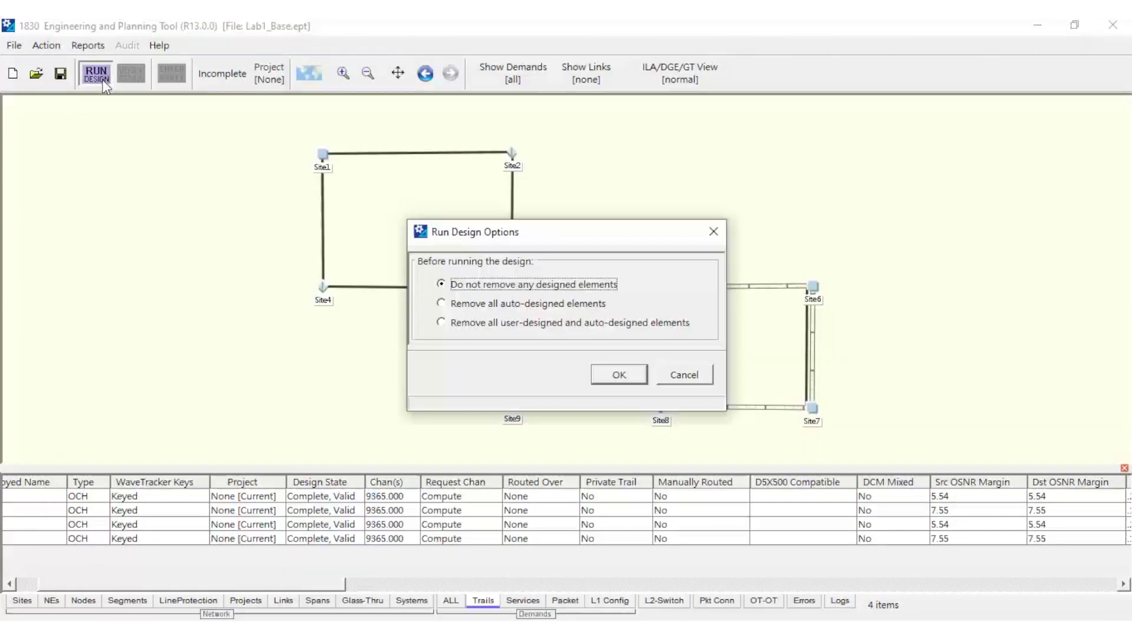
click(607, 371)
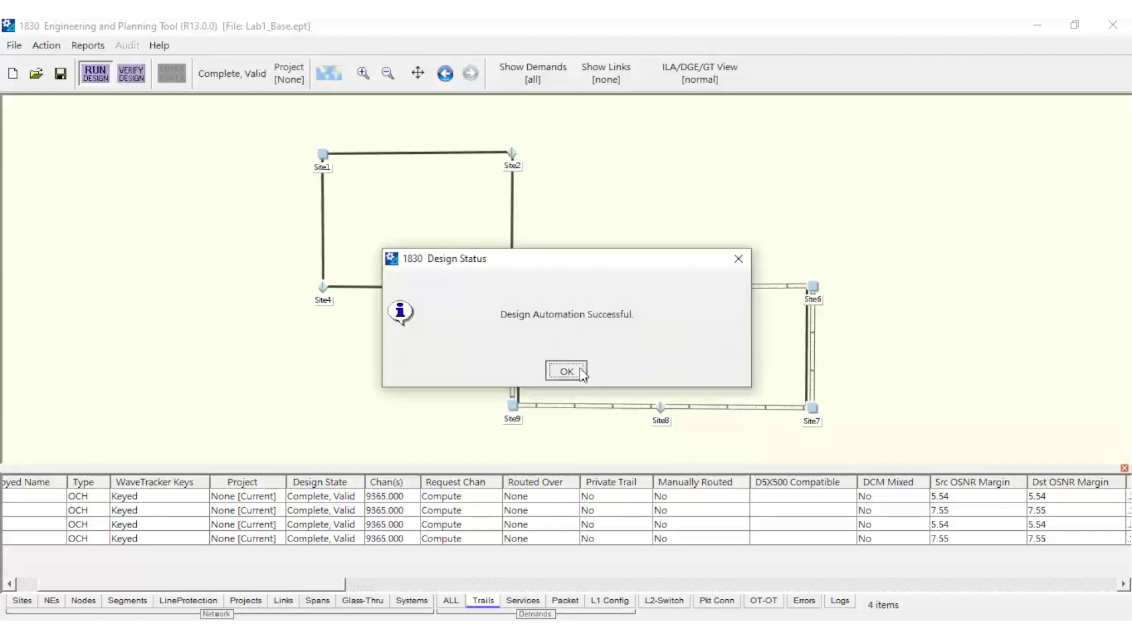
click(569, 372)
Step: Open Service1's card view from the services list and maximize the window
click(538, 603)
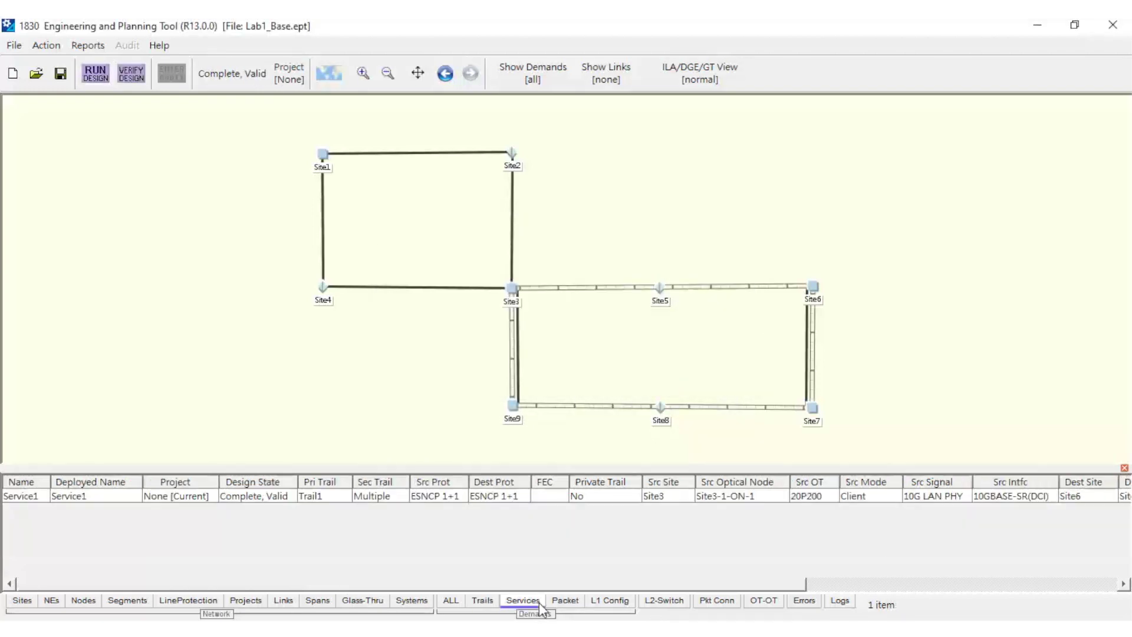
click(541, 499)
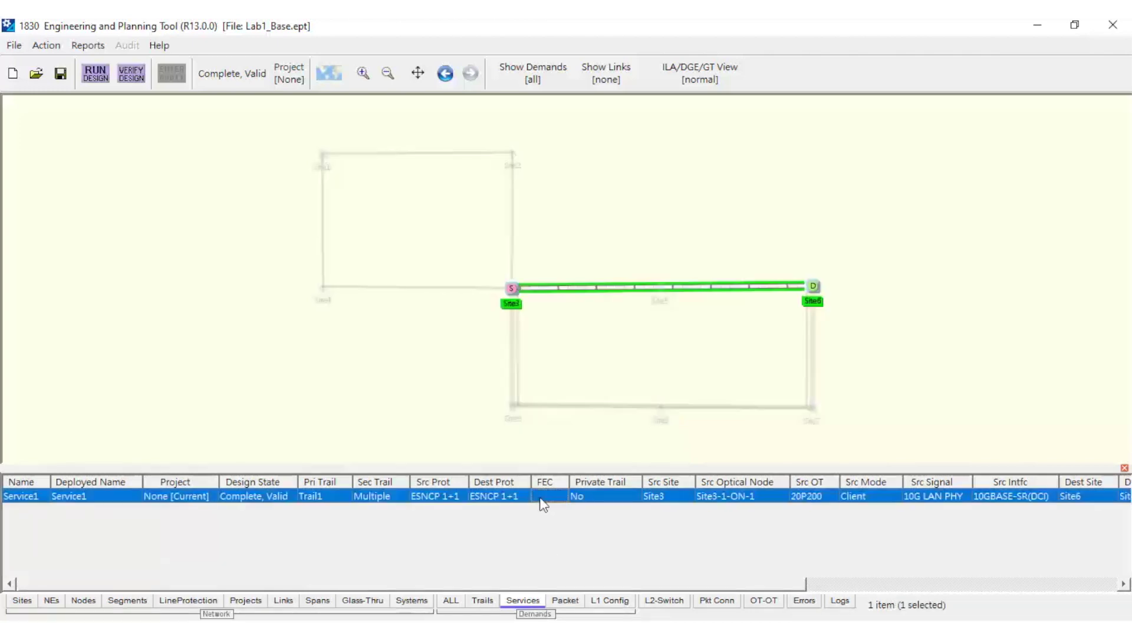
right_click(541, 497)
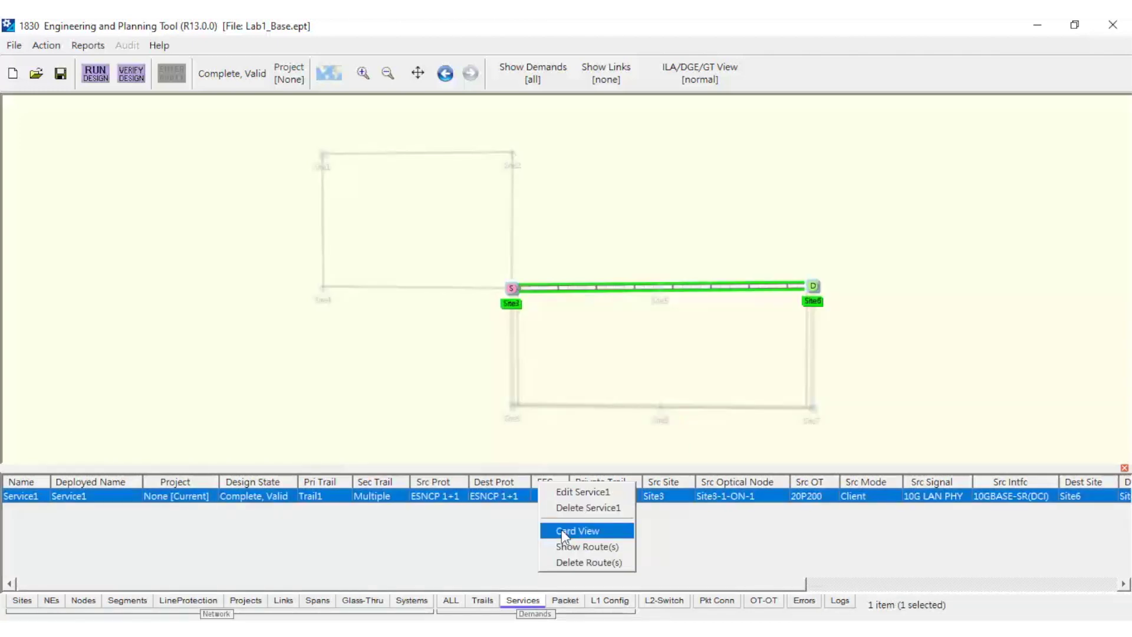
click(563, 533)
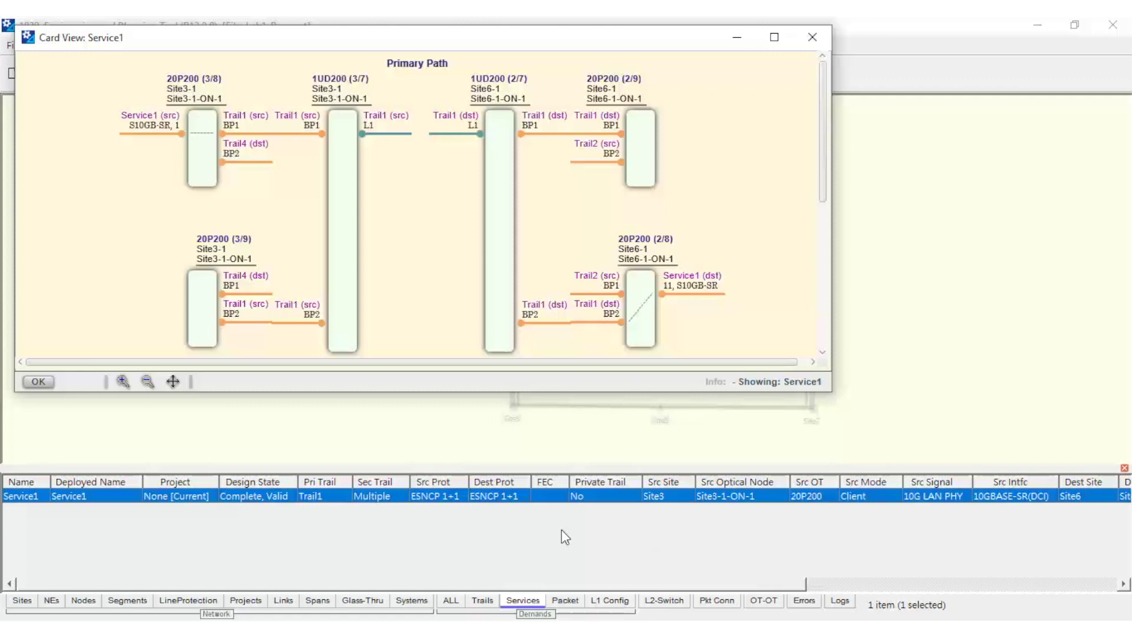
click(789, 43)
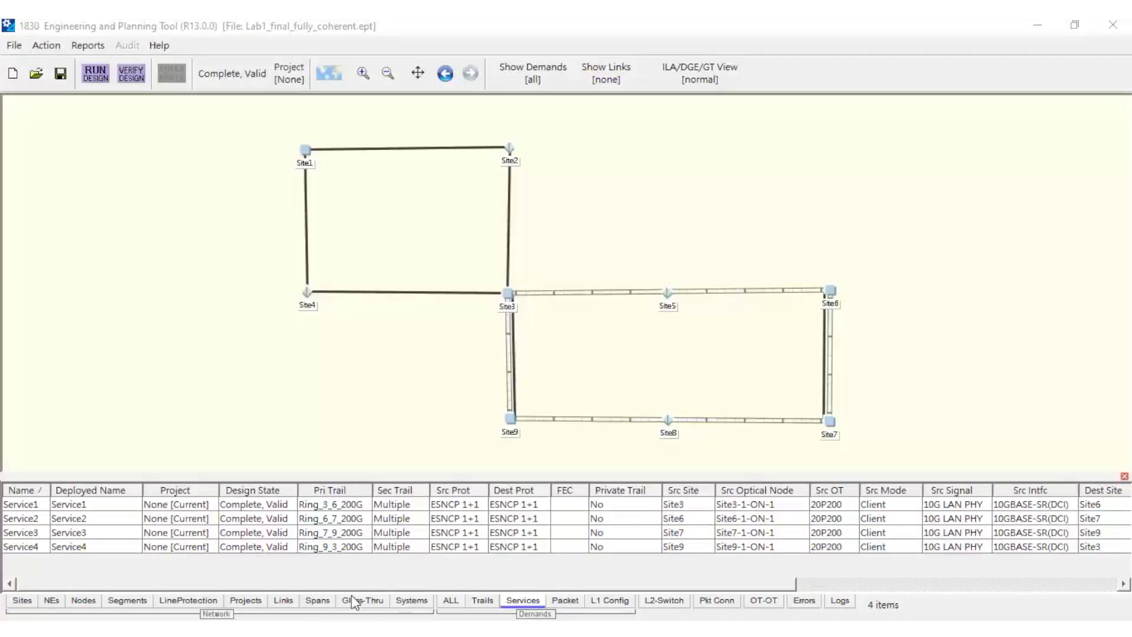
Step: Open the Site6-1 equipment view from the NEs list and zoom into its shelf
click(59, 600)
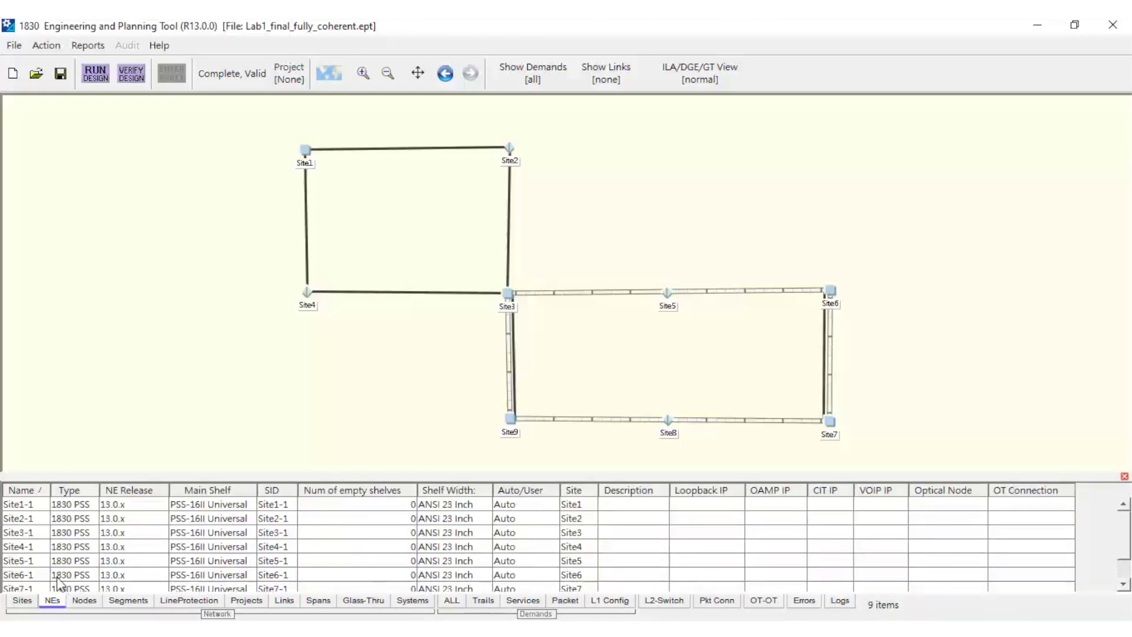
click(57, 576)
right_click(58, 576)
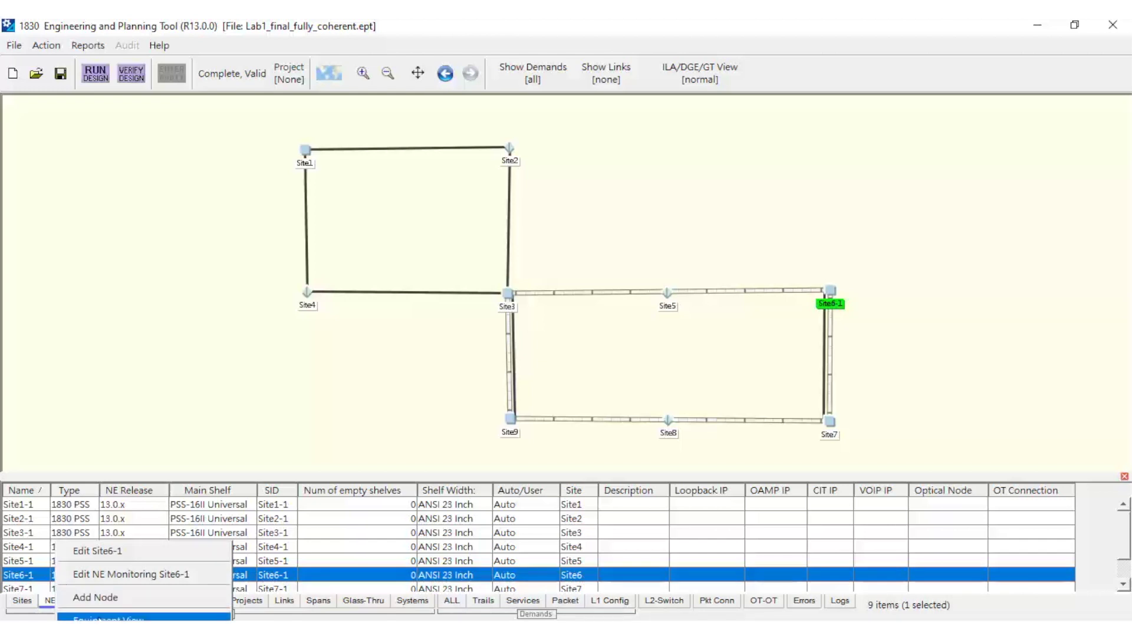
click(99, 617)
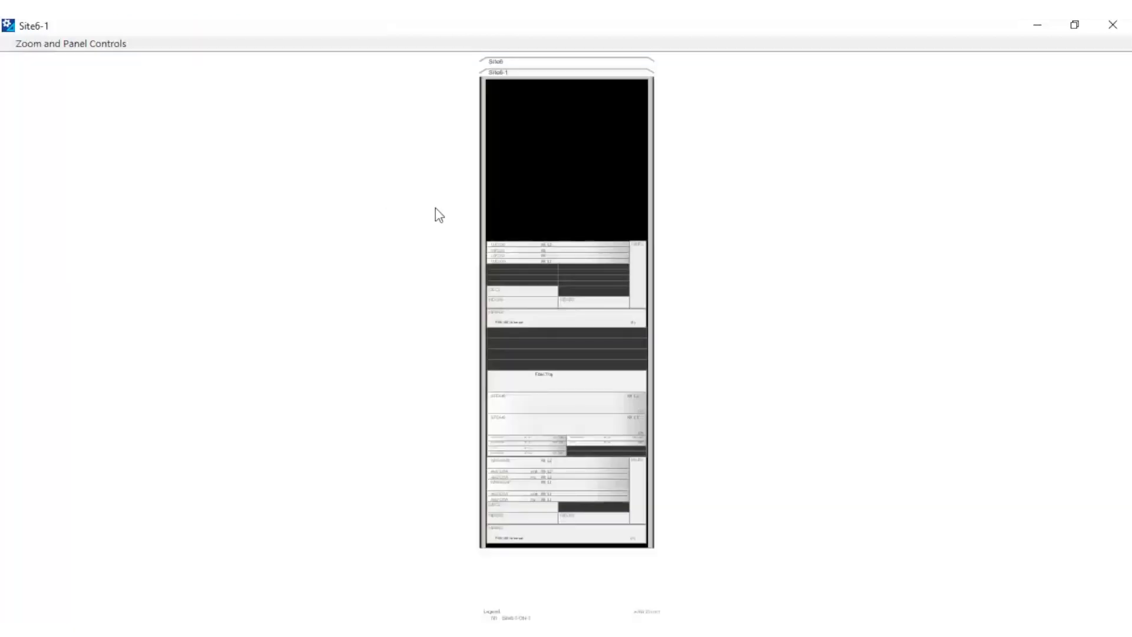
drag(436, 210, 726, 566)
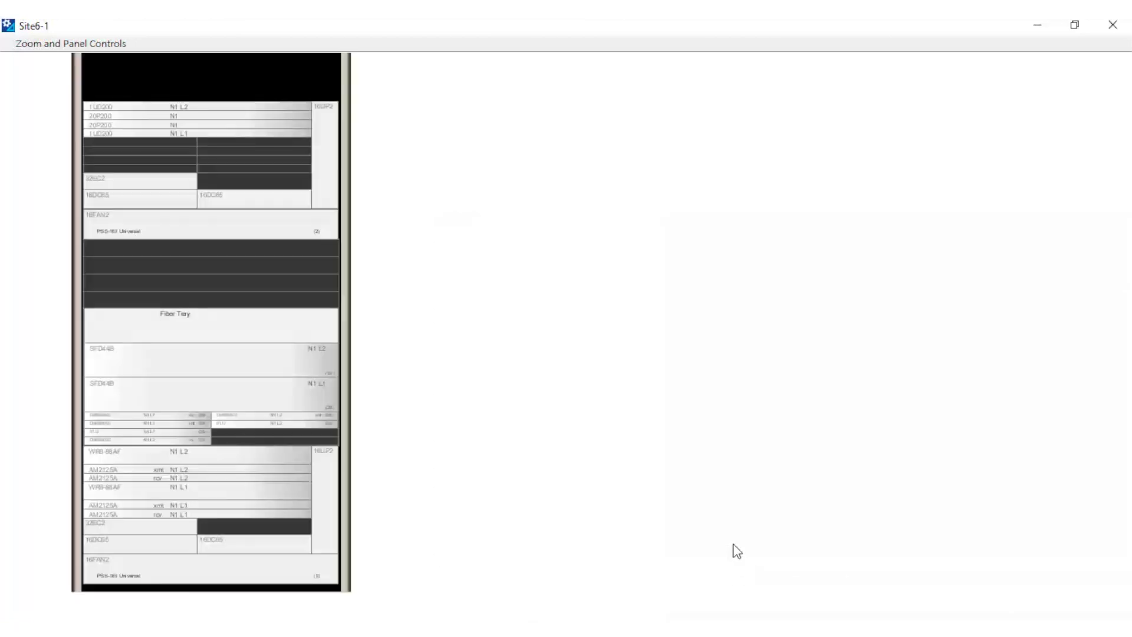